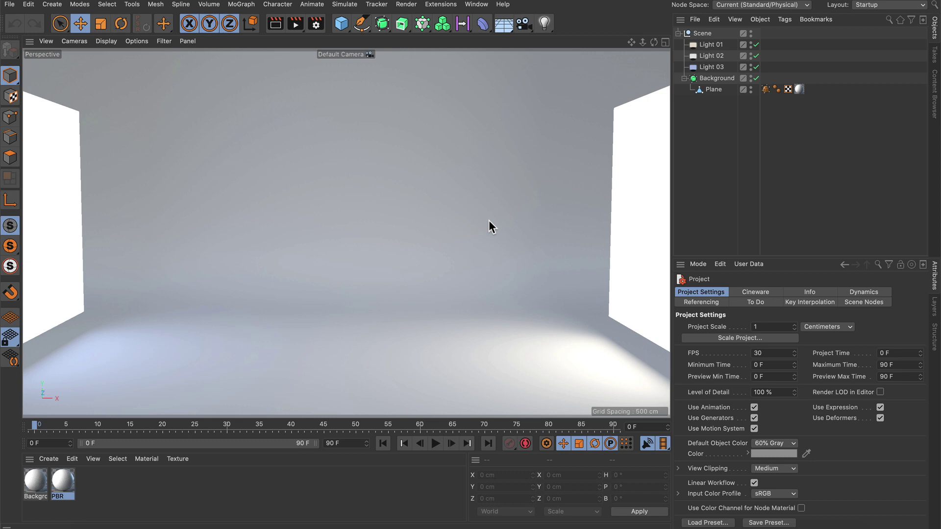
- Choose the Nodes layout from the Layout dropdown to show the empty Scene Nodes graph
{"action": "left_click", "coordinate": [877, 6]}
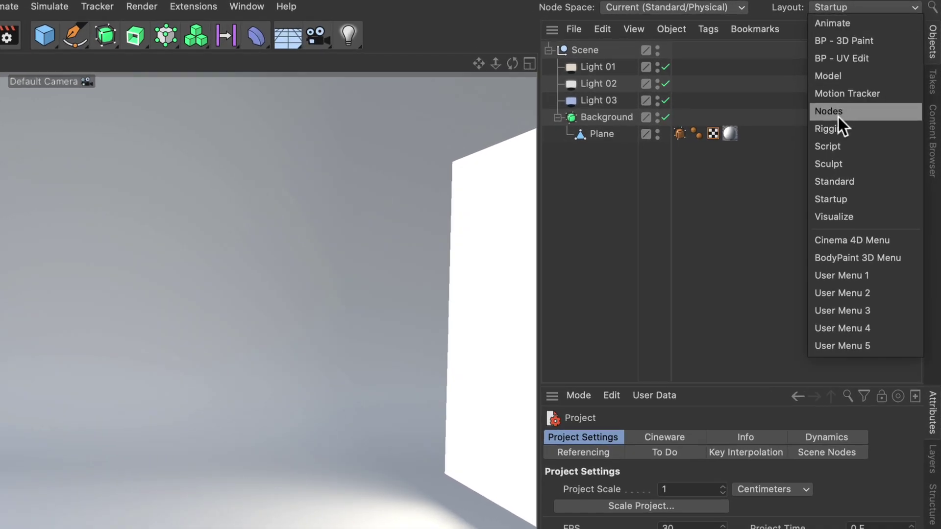
{"action": "left_click", "coordinate": [839, 115]}
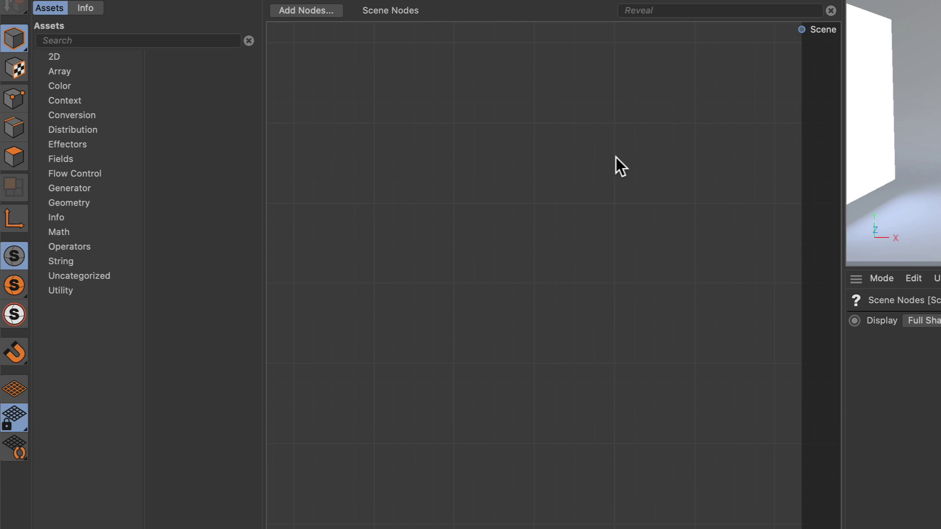
- Add a Primitive Op node from Operators and wire its Op Output to the Scene port
{"action": "left_click", "coordinate": [70, 246]}
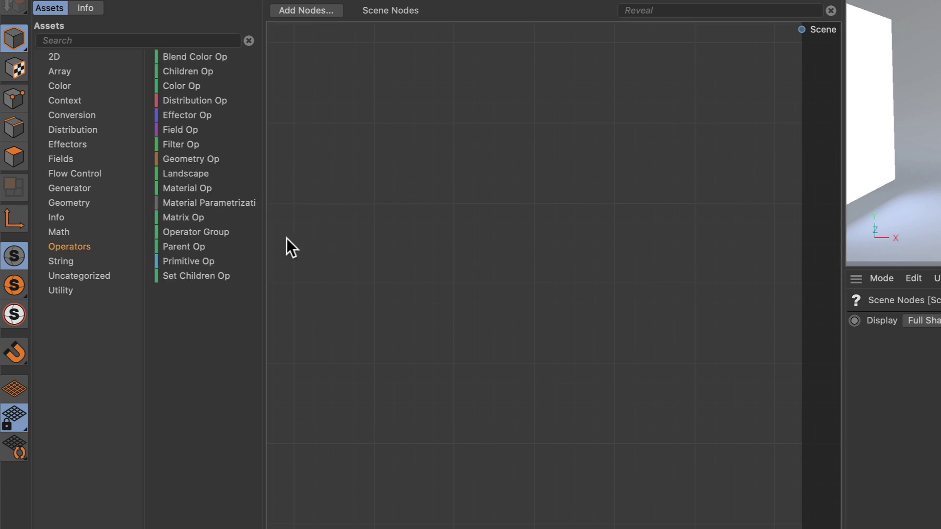
{"action": "left_click_drag", "start_coordinate": [175, 261], "coordinate": [418, 147]}
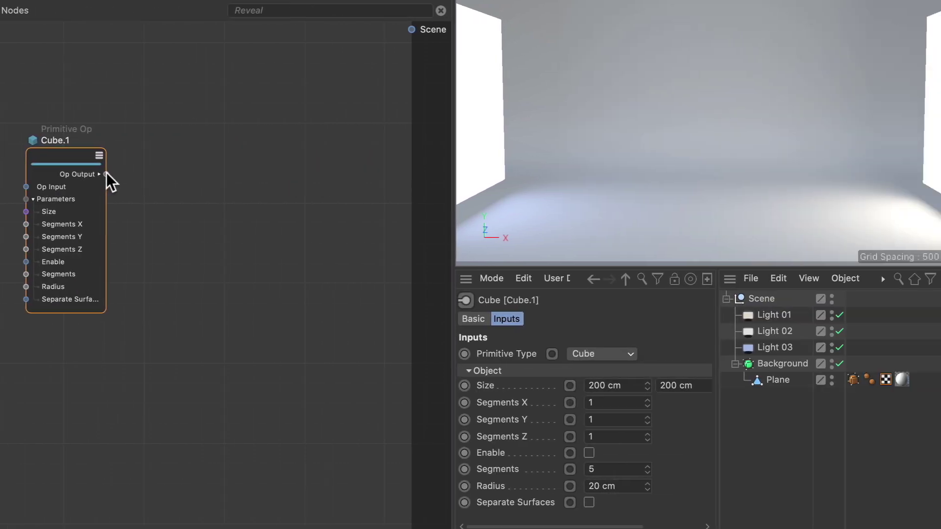
{"action": "left_click_drag", "start_coordinate": [106, 174], "coordinate": [411, 30]}
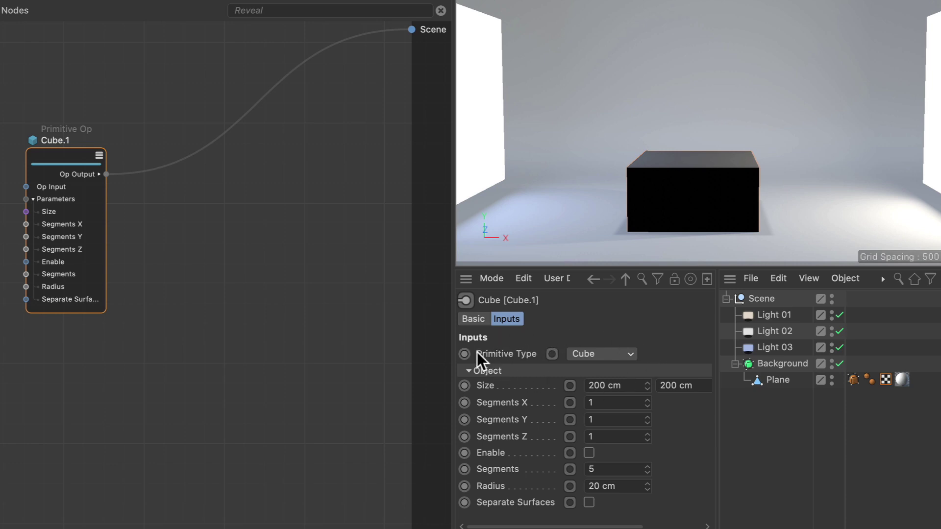
- Set the primitive node's Primitive Type to Sphere
{"action": "left_click", "coordinate": [603, 354]}
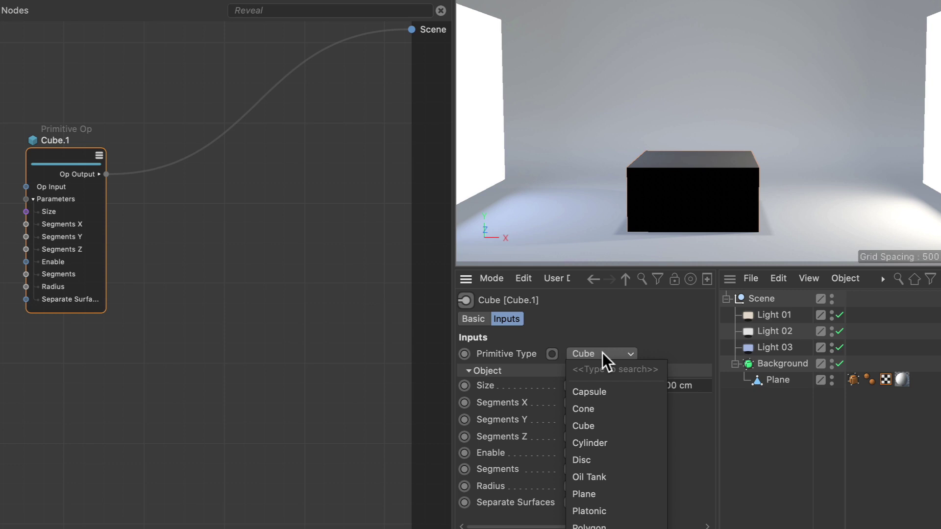
{"action": "left_click", "coordinate": [608, 489]}
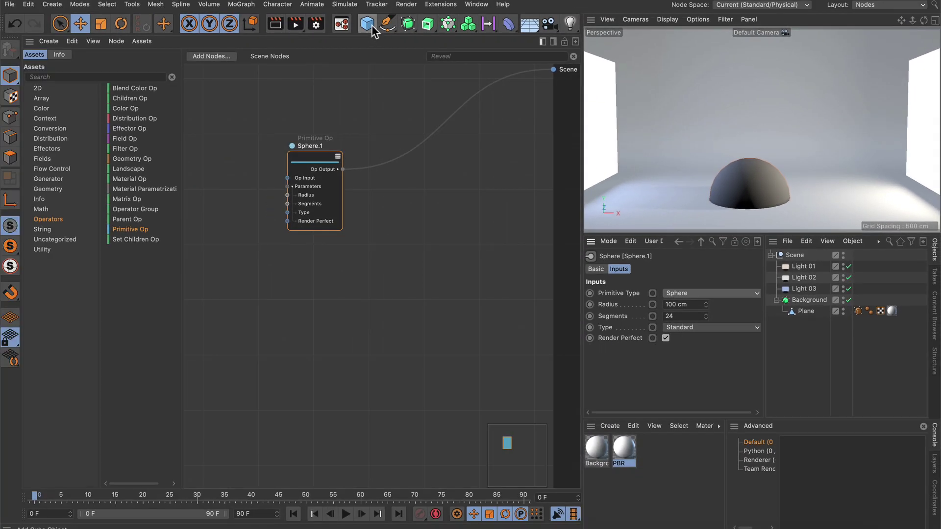
- Create a Null object and rename it 'Scene Nodes' in the Object Manager
{"action": "left_click", "coordinate": [372, 29]}
{"action": "left_click", "coordinate": [403, 39]}
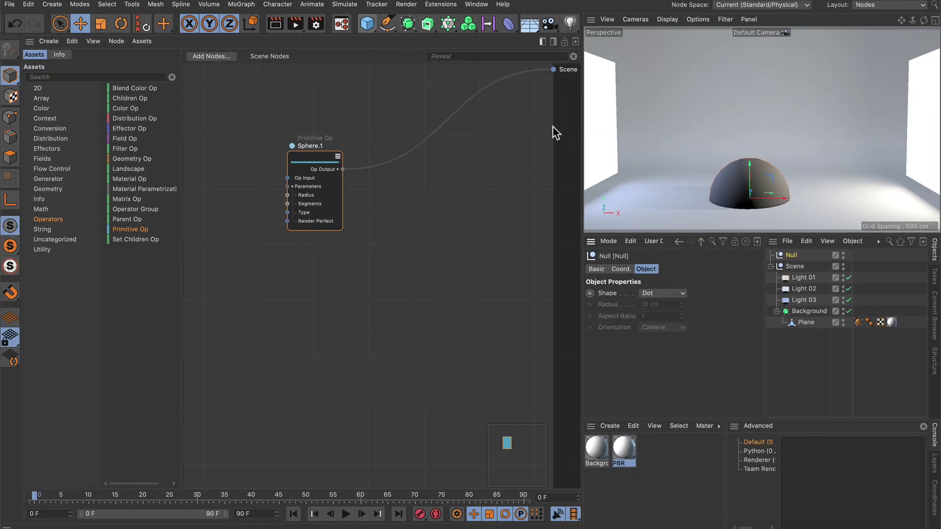
{"action": "double_click", "coordinate": [792, 255]}
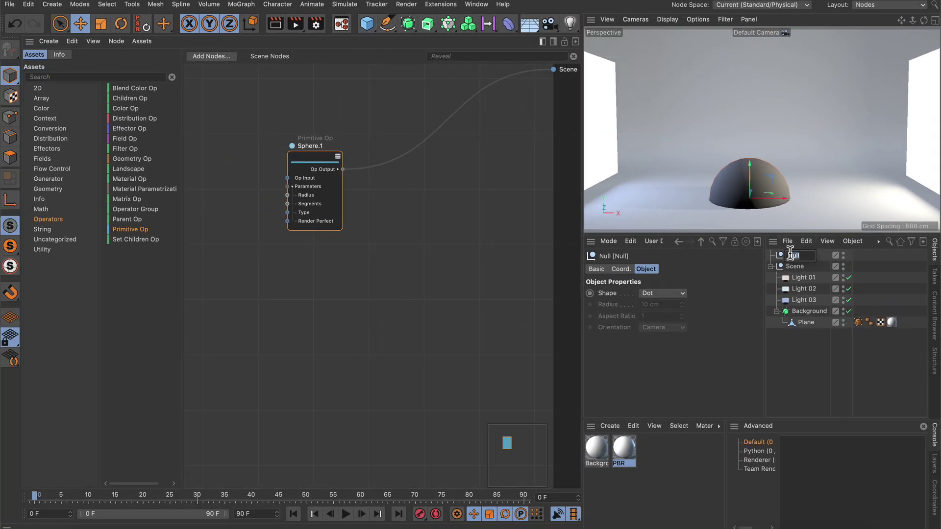
{"action": "type", "text": "Sphere Nodes"}
{"action": "key", "text": "Return"}
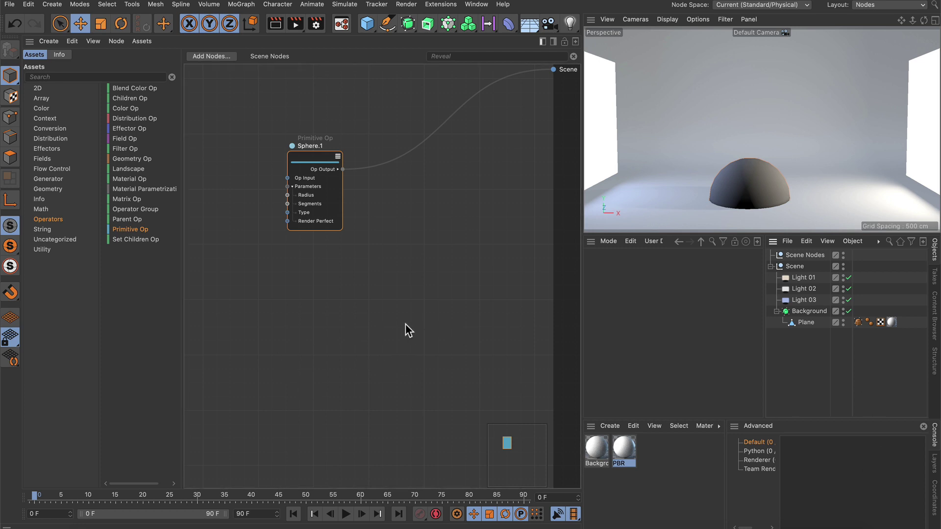
- Expand Sphere.1's Op Output to expose its Geometry port and list its inputs
{"action": "scroll", "coordinate": [334, 173], "scroll_direction": "up", "scroll_amount": 2}
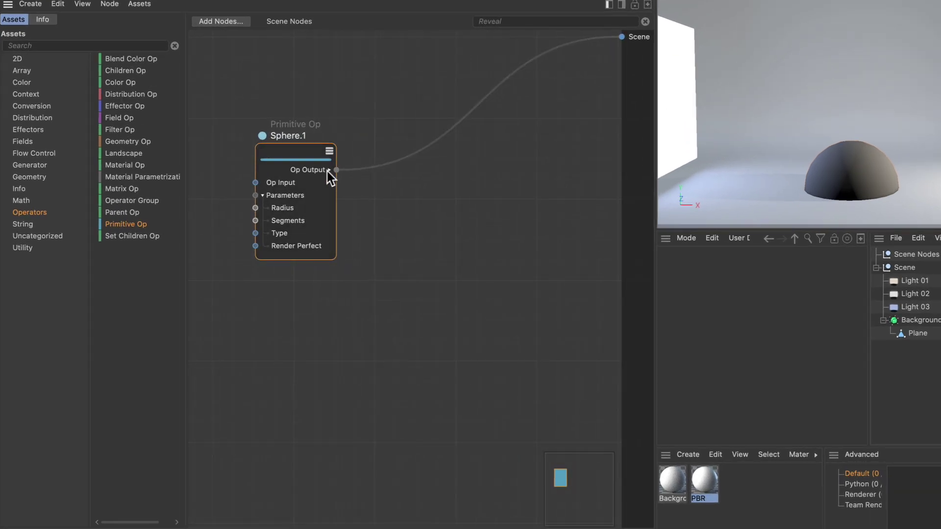
{"action": "left_click", "coordinate": [328, 169]}
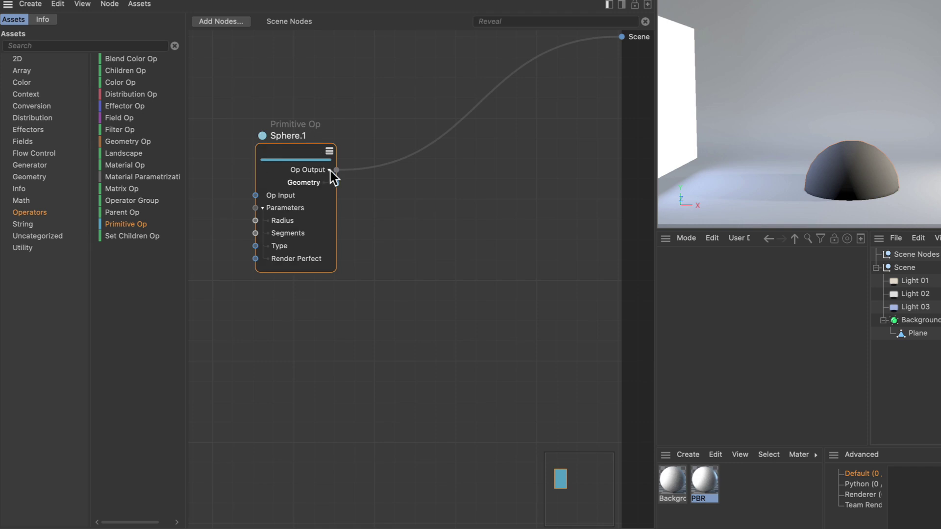
{"action": "left_click", "coordinate": [302, 150]}
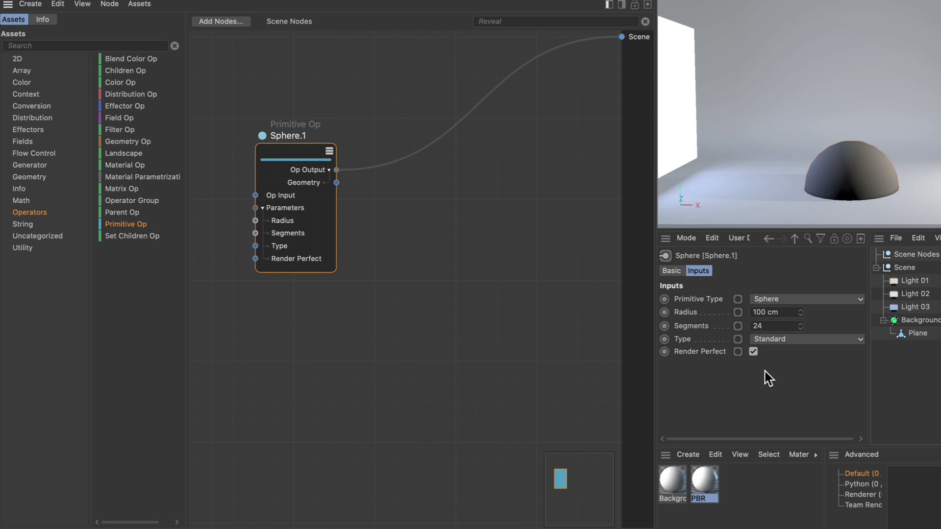
- Insert a Matrix Op between Sphere.1 and Scene with Matrix P Y set to 100 cm
{"action": "left_click_drag", "start_coordinate": [116, 188], "coordinate": [404, 184]}
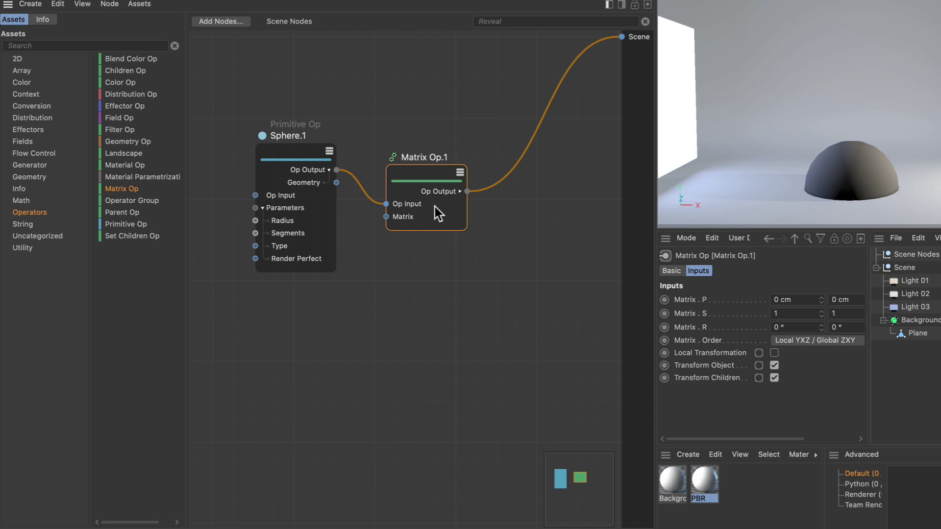
{"action": "left_click", "coordinate": [855, 300]}
{"action": "key", "text": "Return"}
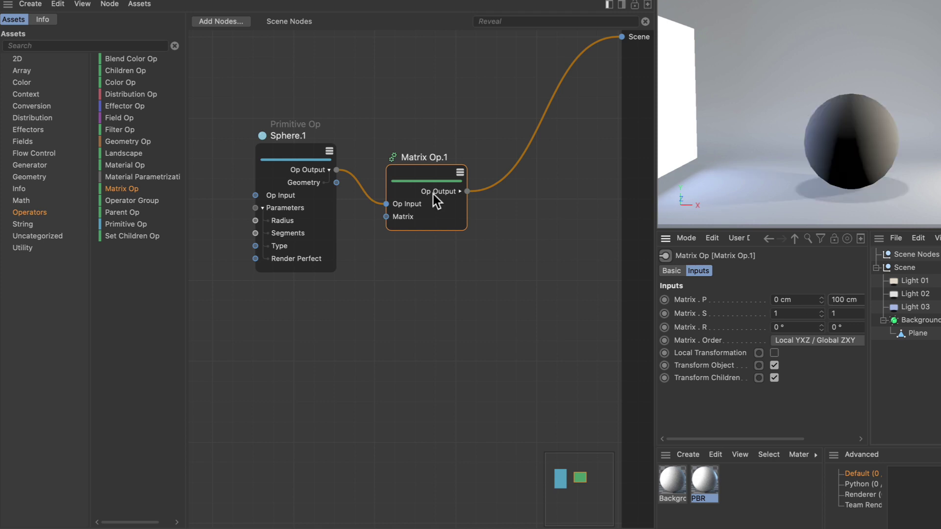
{"action": "left_click_drag", "start_coordinate": [423, 174], "coordinate": [419, 158]}
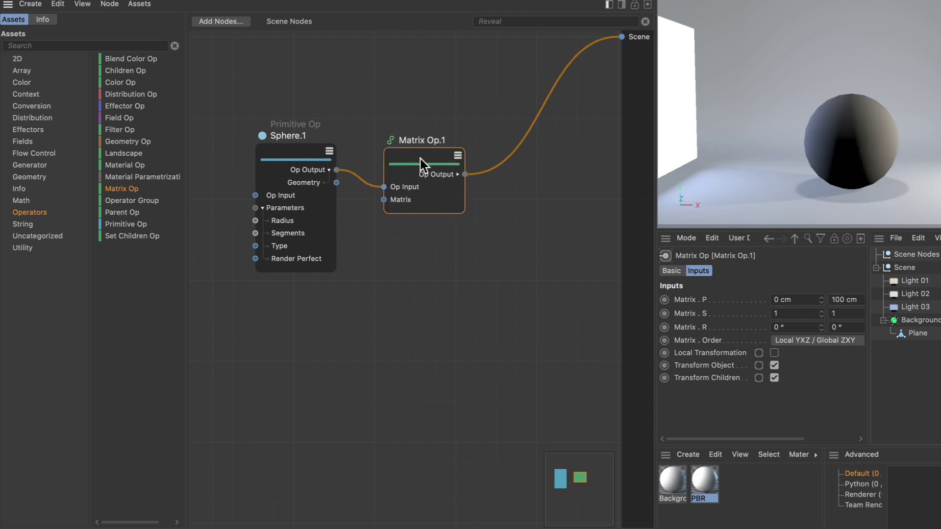
{"action": "left_click", "coordinate": [457, 174]}
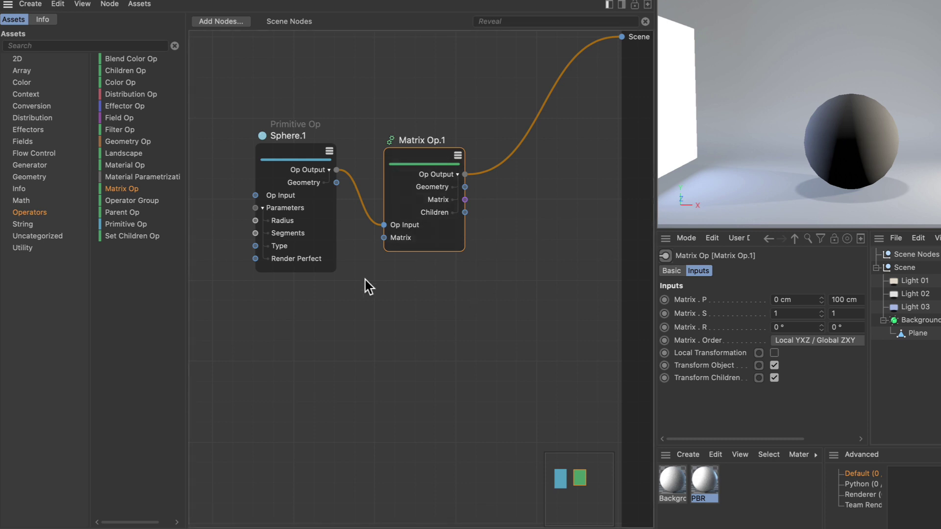
- Insert a Material Op after Matrix Op.1 and assign it the PBR material
{"action": "left_click_drag", "start_coordinate": [134, 167], "coordinate": [506, 164]}
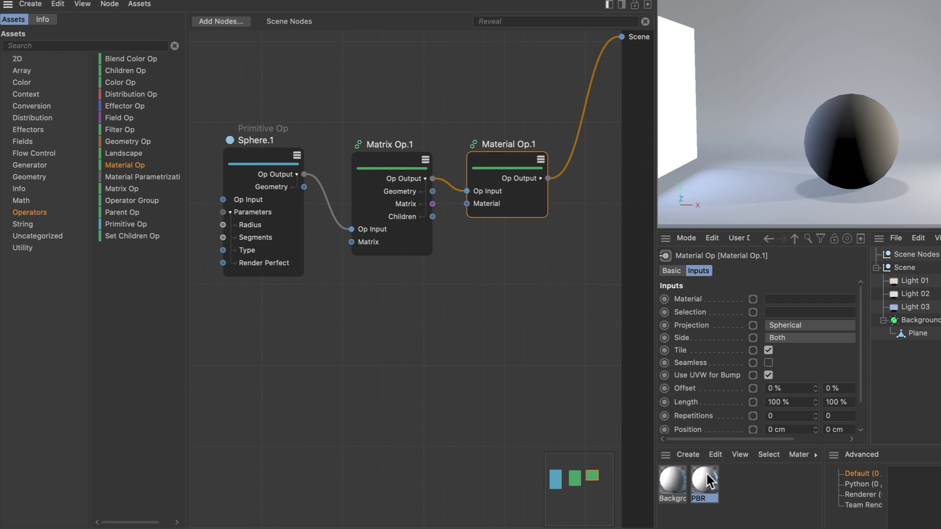
{"action": "left_click_drag", "start_coordinate": [704, 477], "coordinate": [780, 304]}
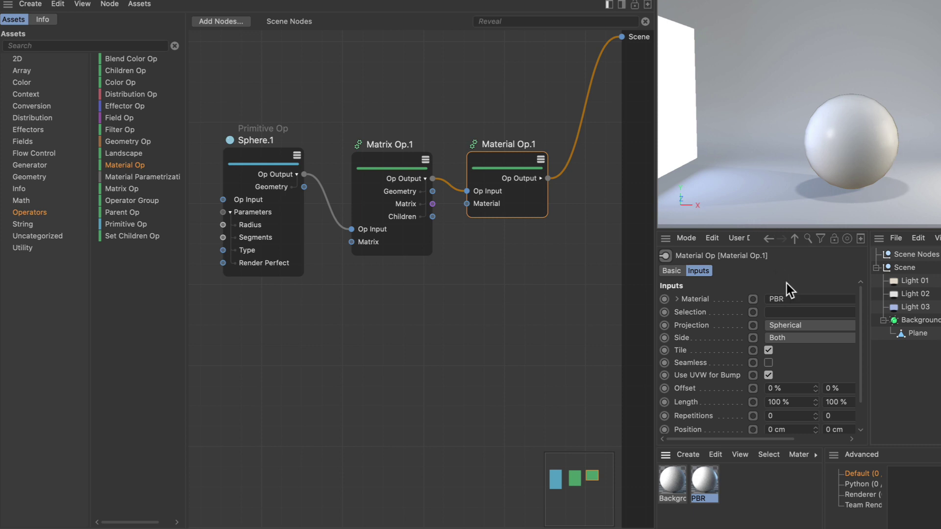
{"action": "left_click", "coordinate": [540, 179]}
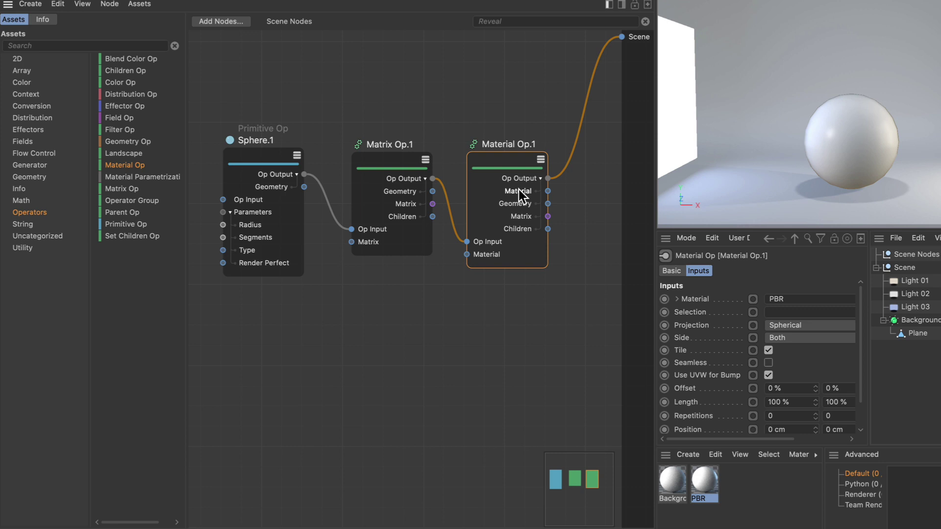
- Search assets for 'grid' and place Distribution Op [Grid] after Material Op.1
{"action": "left_click", "coordinate": [73, 46]}
{"action": "type", "text": "grid"}
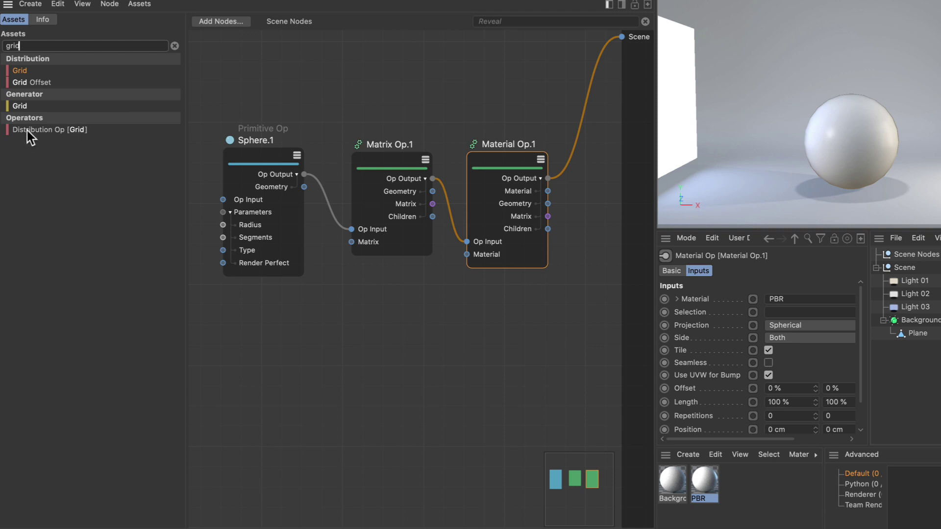
{"action": "left_click_drag", "start_coordinate": [27, 130], "coordinate": [578, 196]}
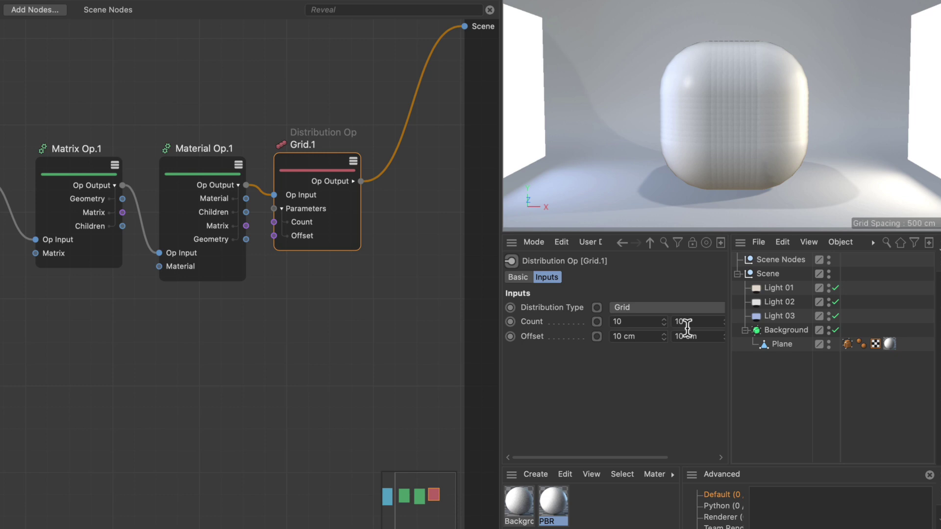
- Set Grid.1's Count fields to 5 and 5 and its Offset fields to 20 cm
{"action": "left_click_drag", "start_coordinate": [640, 322], "coordinate": [567, 317]}
{"action": "type", "text": "5"}
{"action": "key", "text": "Tab"}
{"action": "type", "text": "5"}
{"action": "key", "text": "Return"}
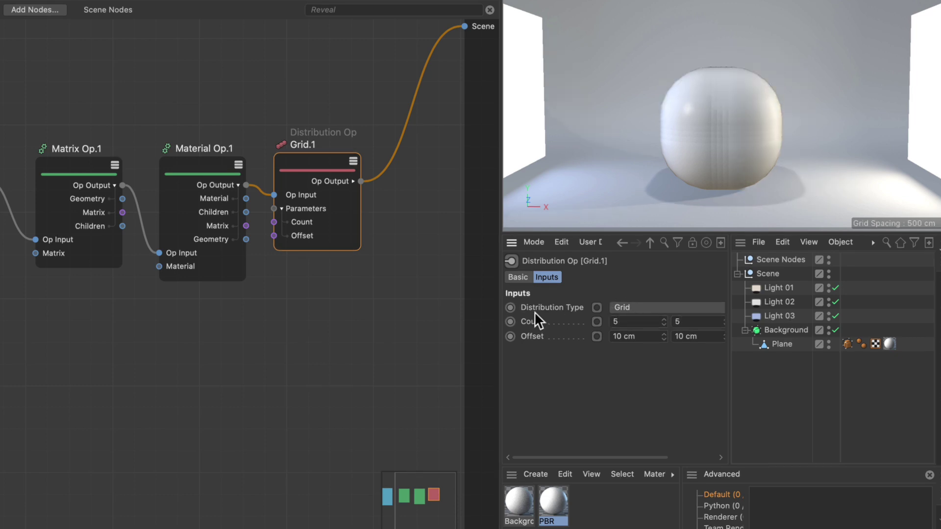
{"action": "key", "text": "Tab"}
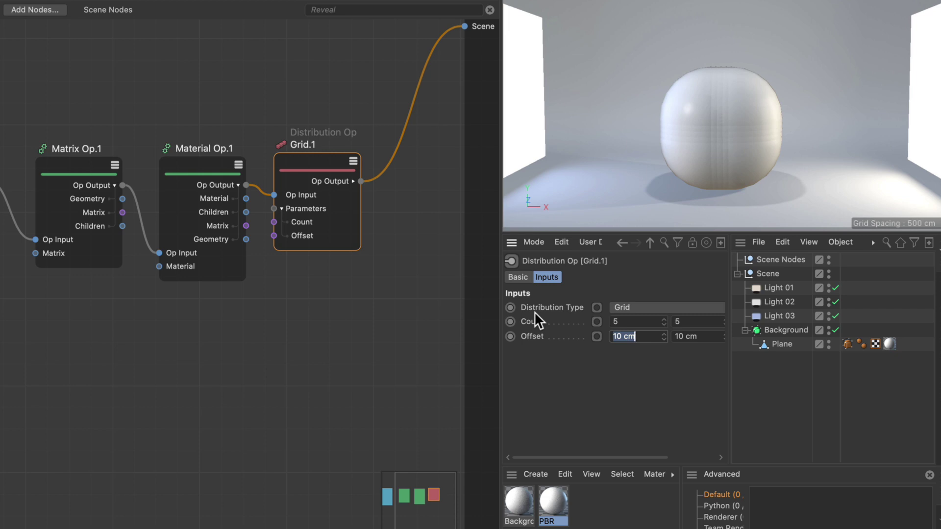
{"action": "type", "text": "20"}
{"action": "key", "text": "Tab"}
{"action": "type", "text": "20"}
{"action": "key", "text": "Return"}
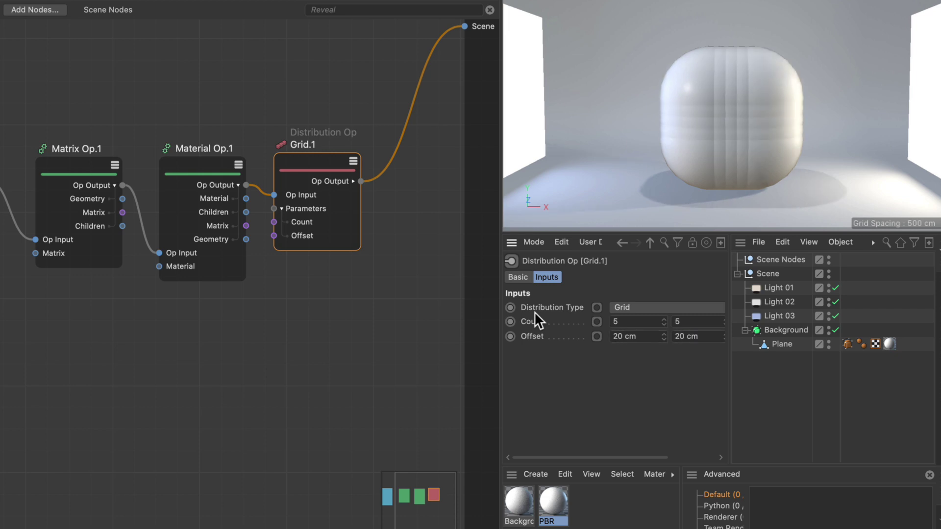
{"action": "scroll", "coordinate": [174, 332], "scroll_direction": "left", "scroll_amount": 10}
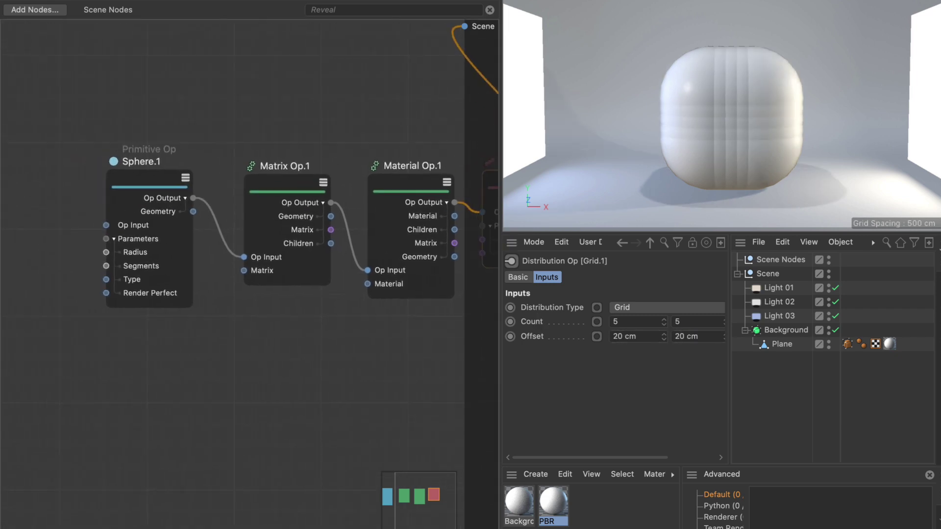
- Set the Sphere.1 node's radius to 10 cm
{"action": "left_click", "coordinate": [157, 188]}
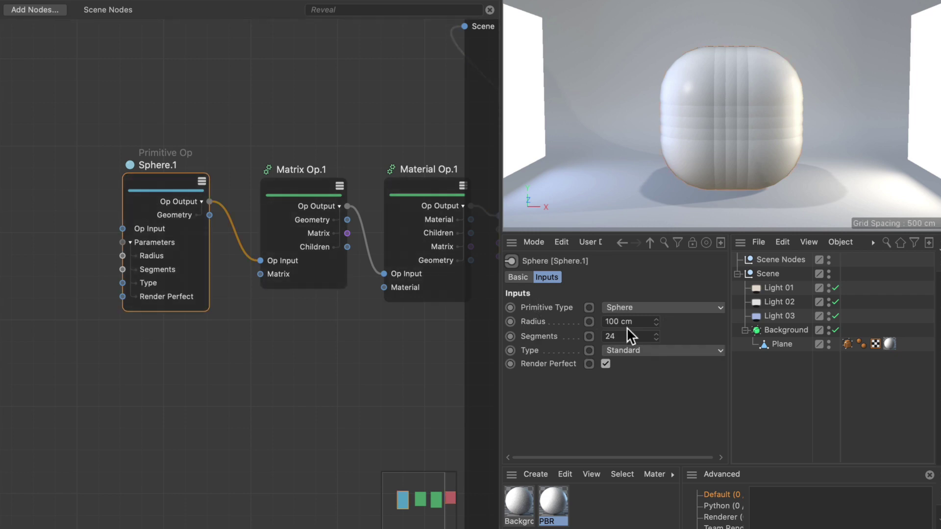
{"action": "left_click", "coordinate": [613, 321]}
{"action": "type", "text": "10"}
{"action": "key", "text": "Return"}
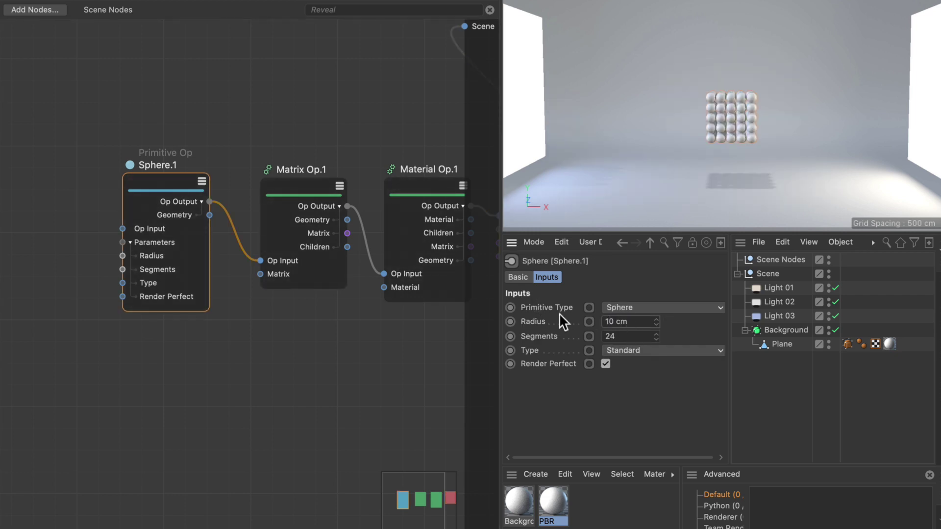
- Set Matrix Op.1's Matrix P Y position to 10 cm
{"action": "left_click", "coordinate": [296, 183]}
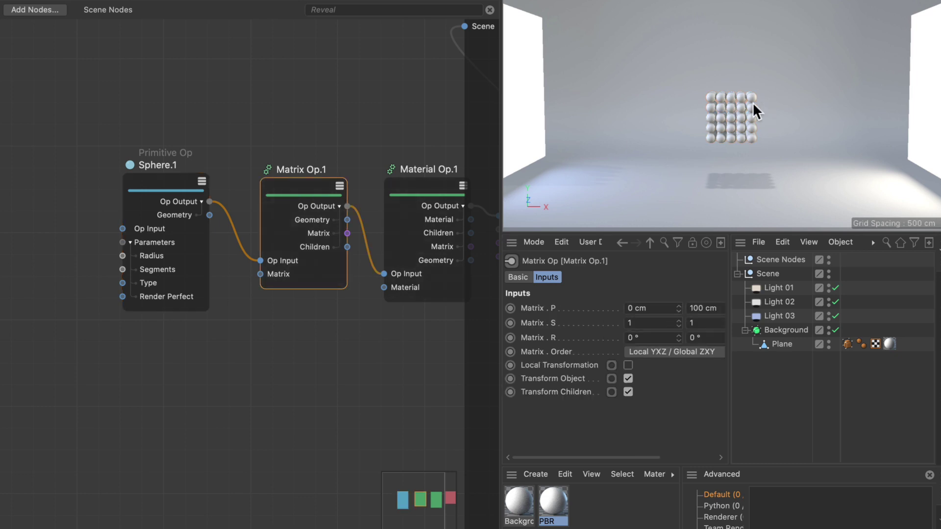
{"action": "left_click", "coordinate": [713, 308]}
{"action": "type", "text": "10"}
{"action": "key", "text": "Return"}
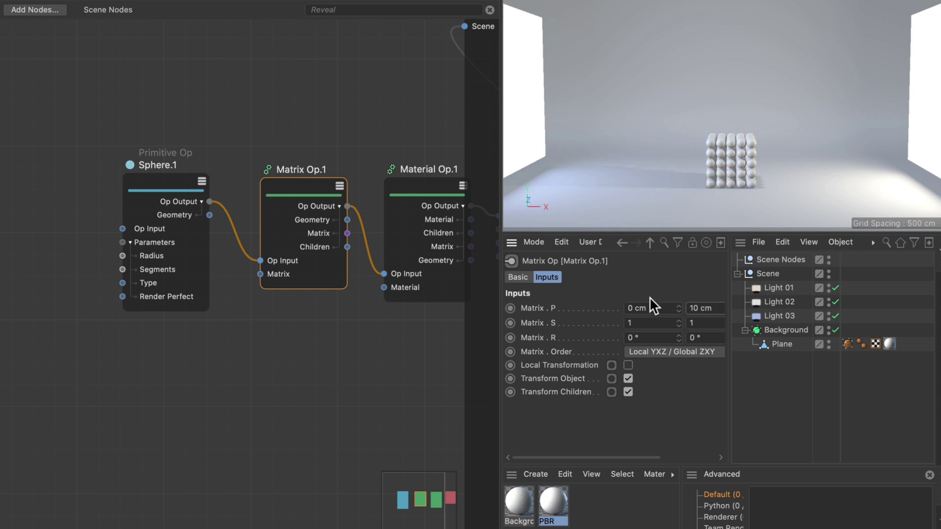
{"action": "scroll", "coordinate": [338, 324], "scroll_direction": "right", "scroll_amount": 5}
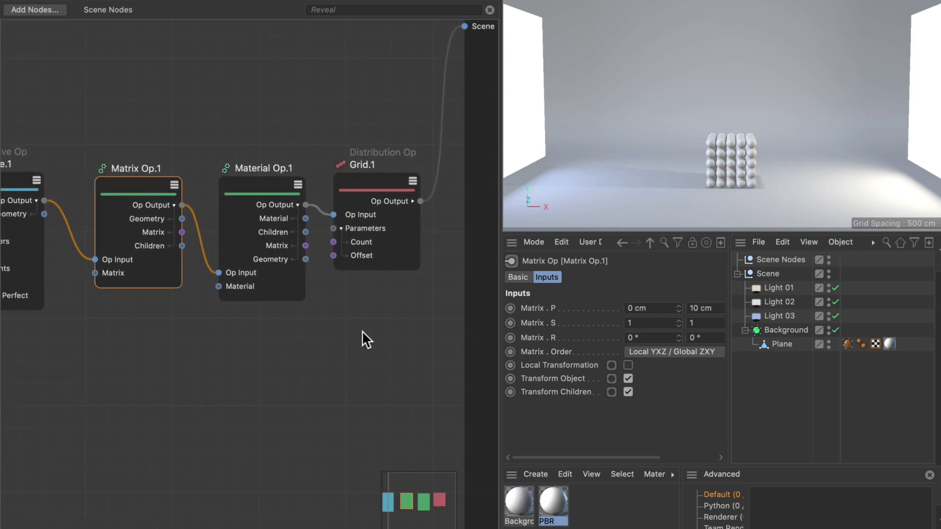